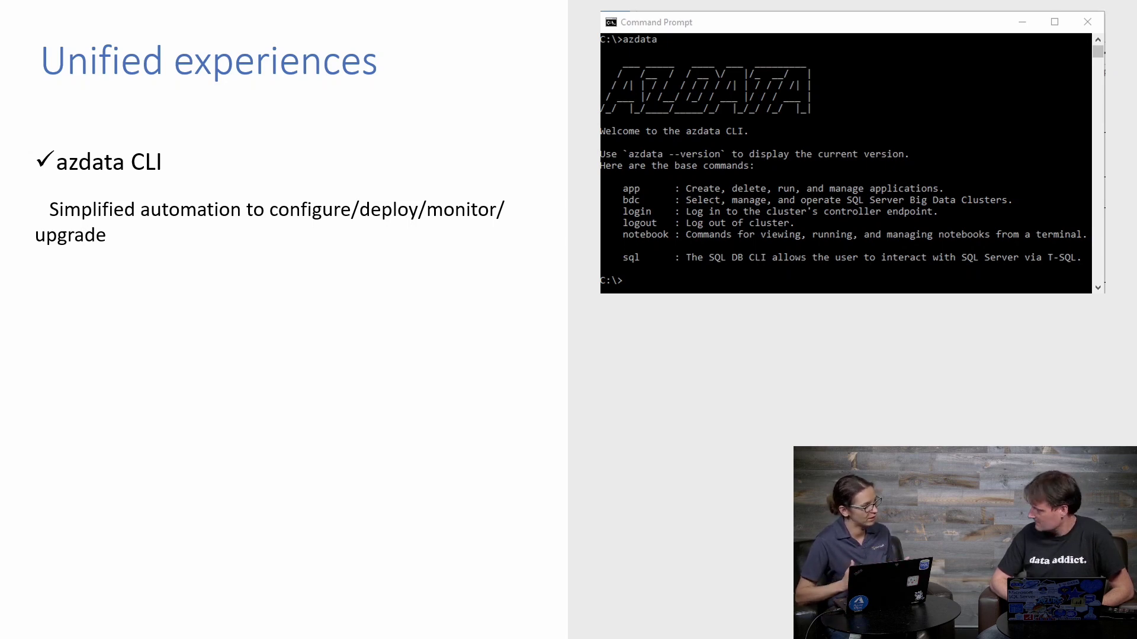
Step: Advance the slide build to reveal the Azure Data Studio points
key("Right")
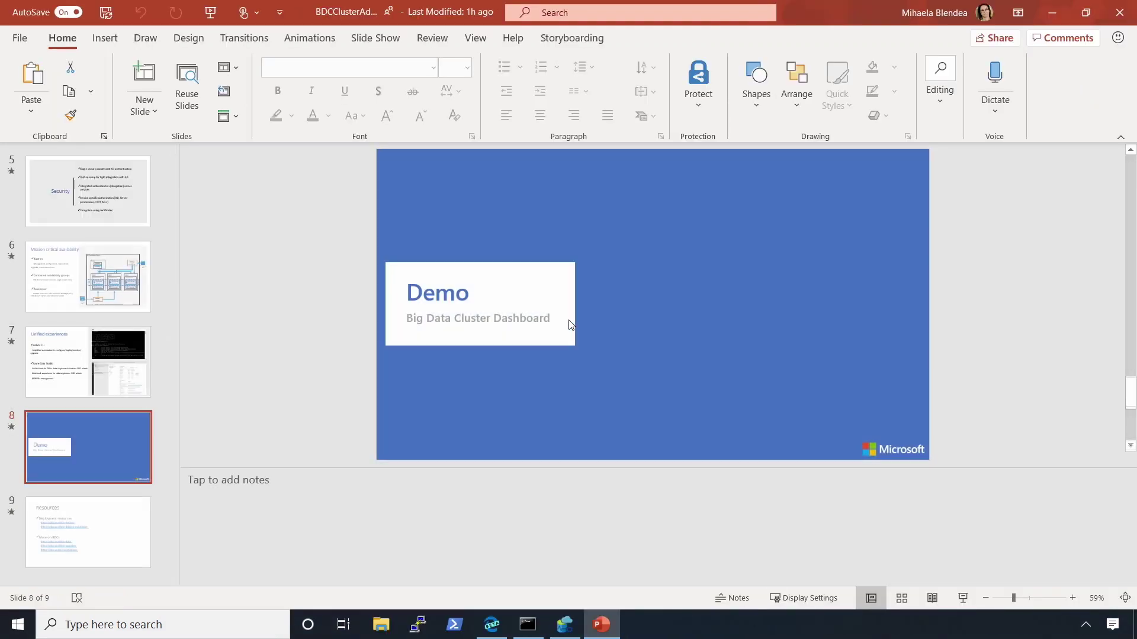
Step: Switch to Azure Data Studio and open Manage on the SQL Server Big Data Cluster controller
left_click(564, 625)
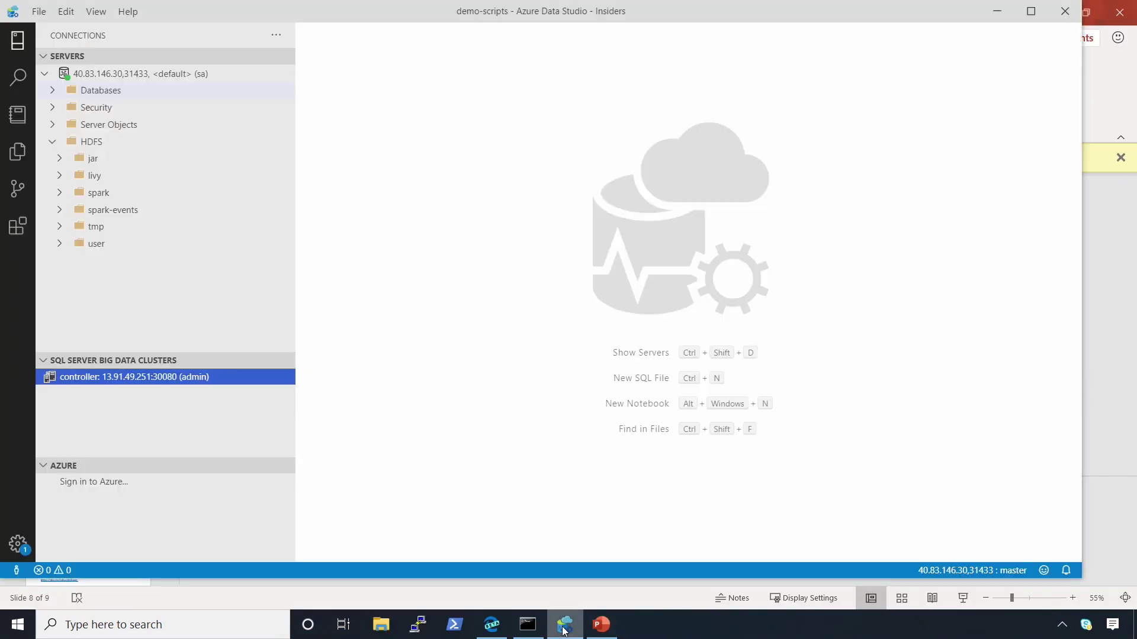
right_click(223, 386)
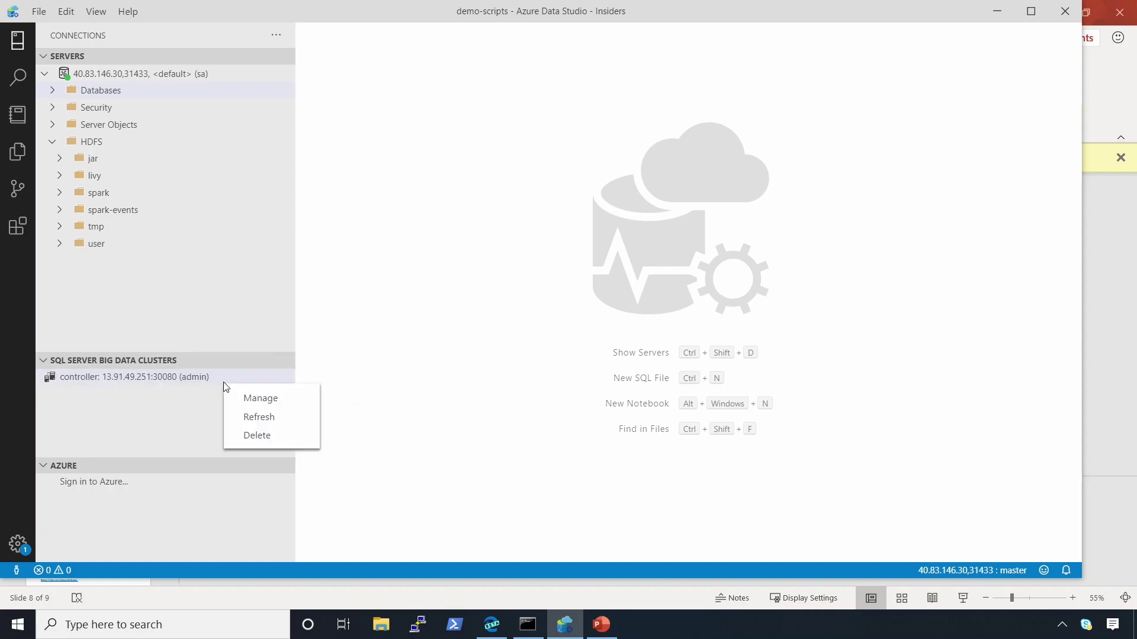
left_click(252, 398)
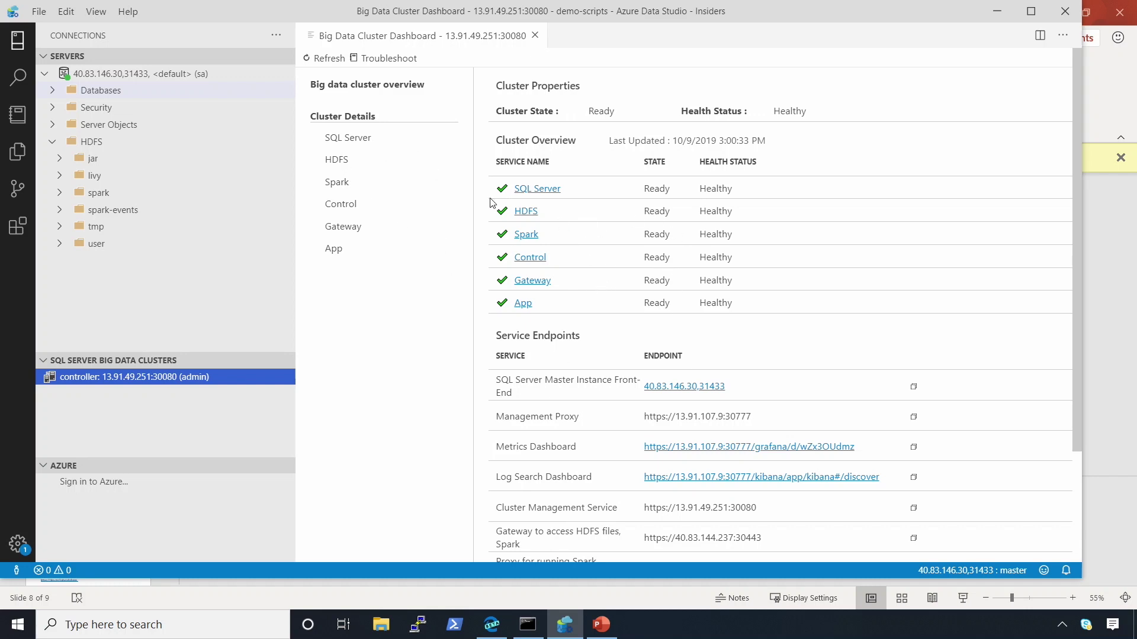
Step: Open HDFS cluster details and its storage-0 tab to check storage-0-0 and storage-0-1
left_click(335, 160)
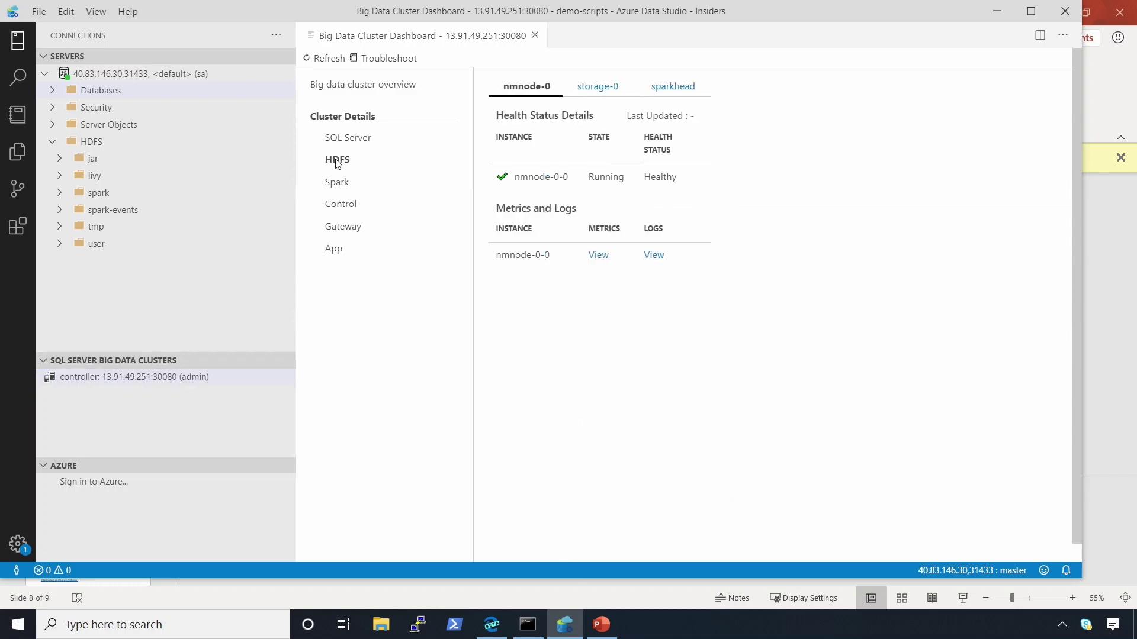
left_click(613, 88)
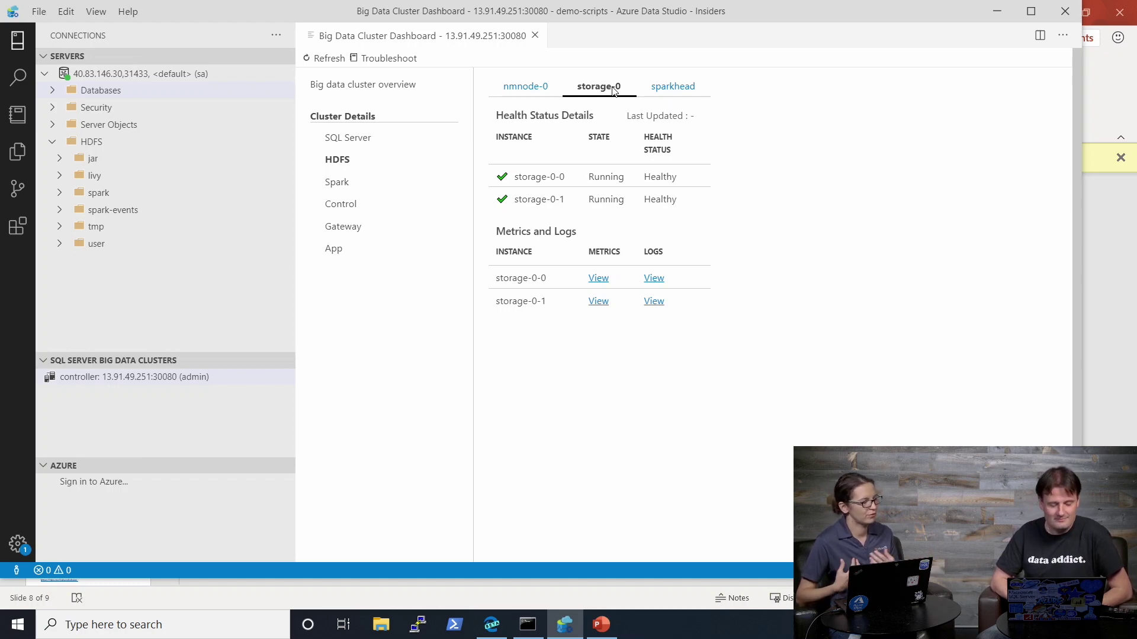
Step: Return to PowerPoint and select the slide 9 Resources thumbnail
left_click(602, 625)
left_click(129, 569)
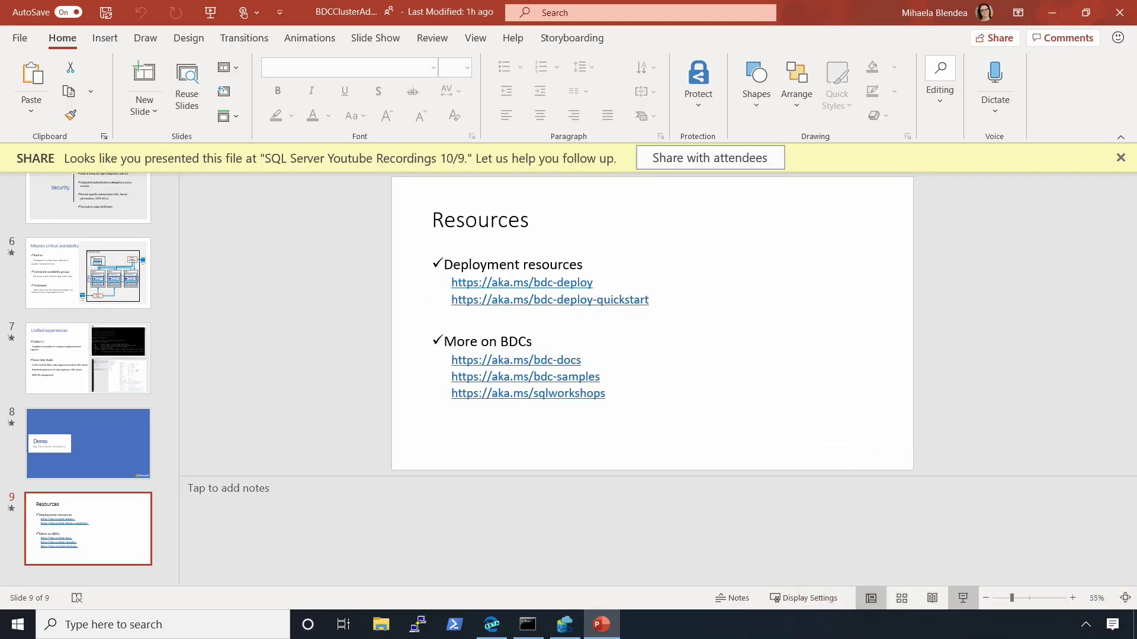